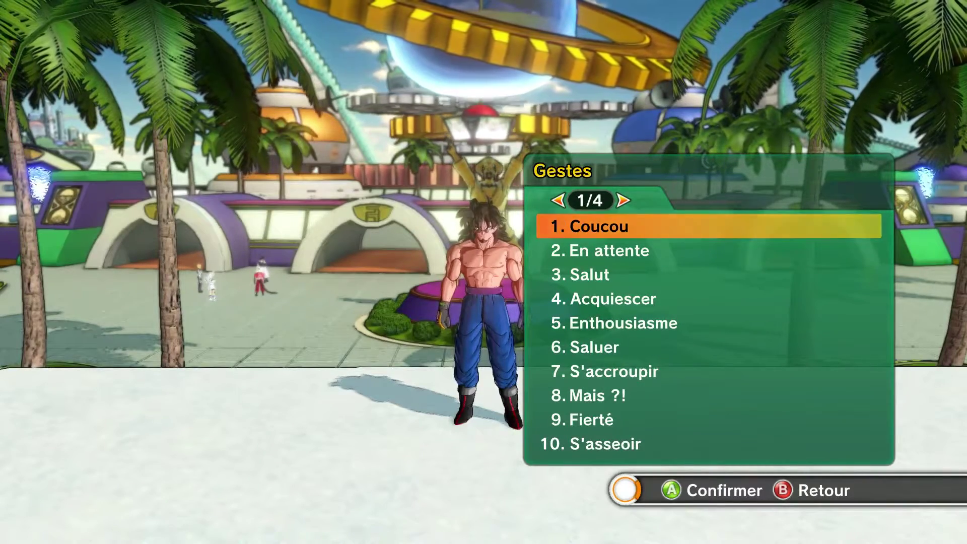
- Choose a character gesture from the third page of the Gestes list
key("Right")
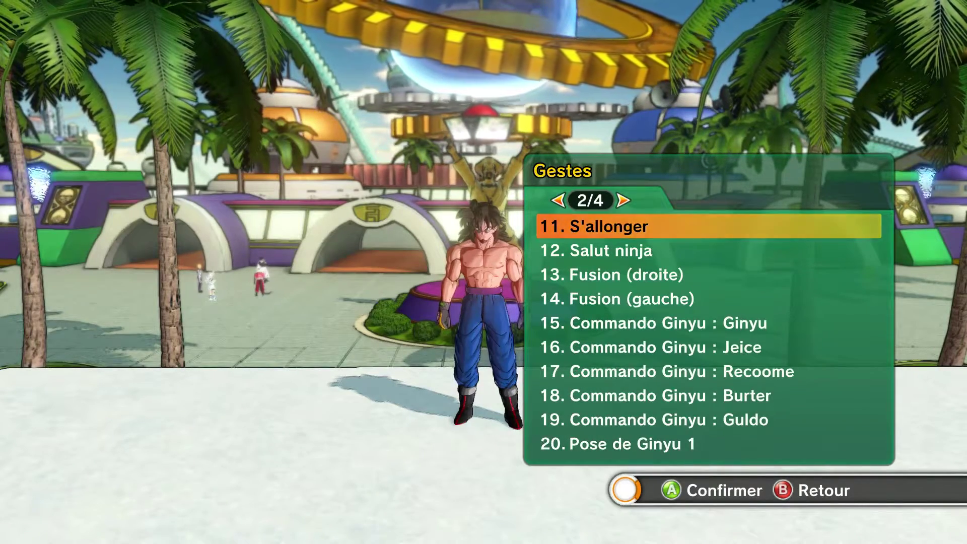
key("Right")
key("Down")
key("Down")
key("Down")
key("Down")
key("Down")
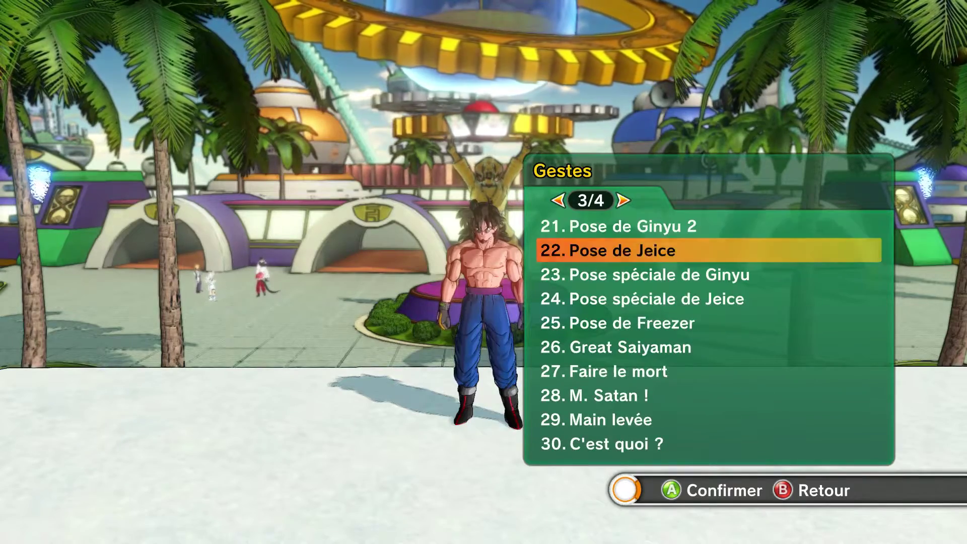
key("Return")
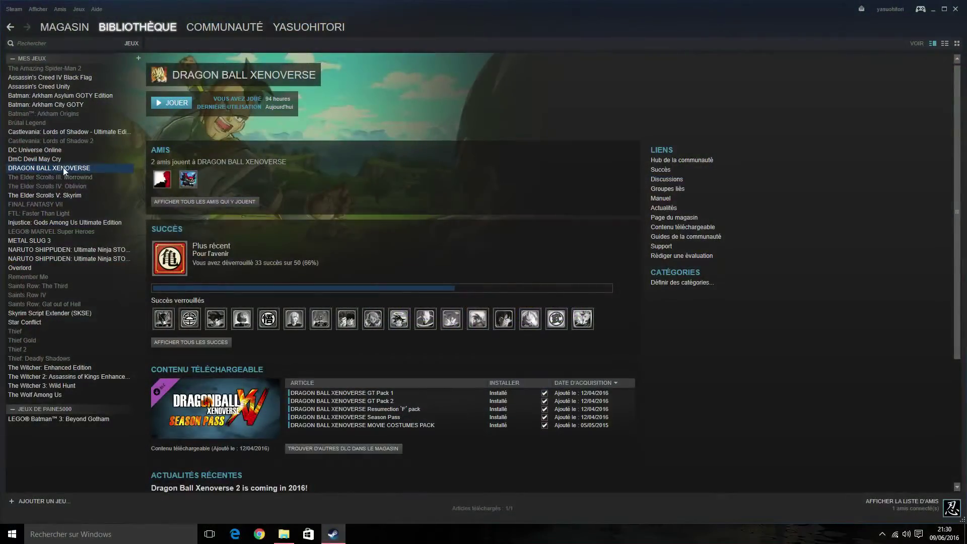
- Disable Steam Cloud synchronization in the properties of DRAGON BALL XENOVERSE and close the properties
right_click(63, 168)
left_click(86, 322)
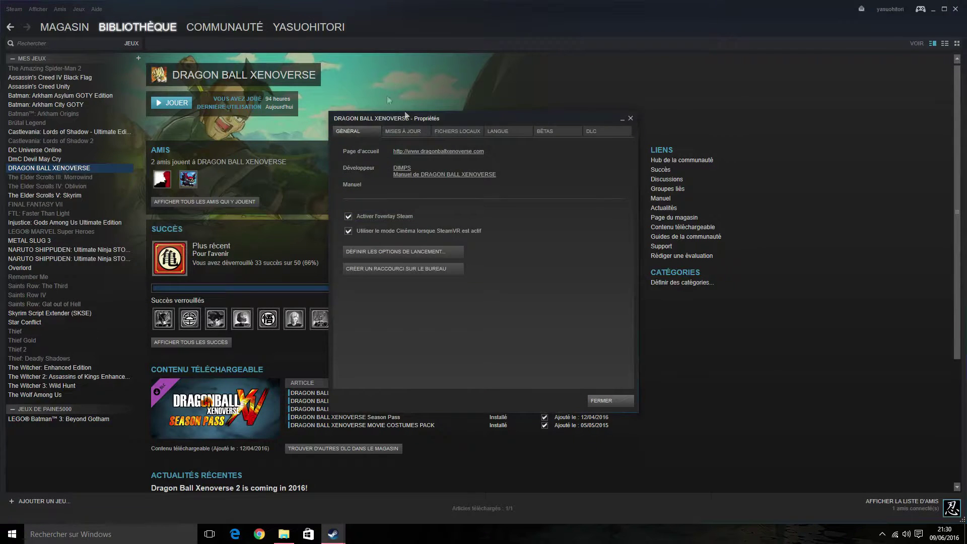
left_click(414, 132)
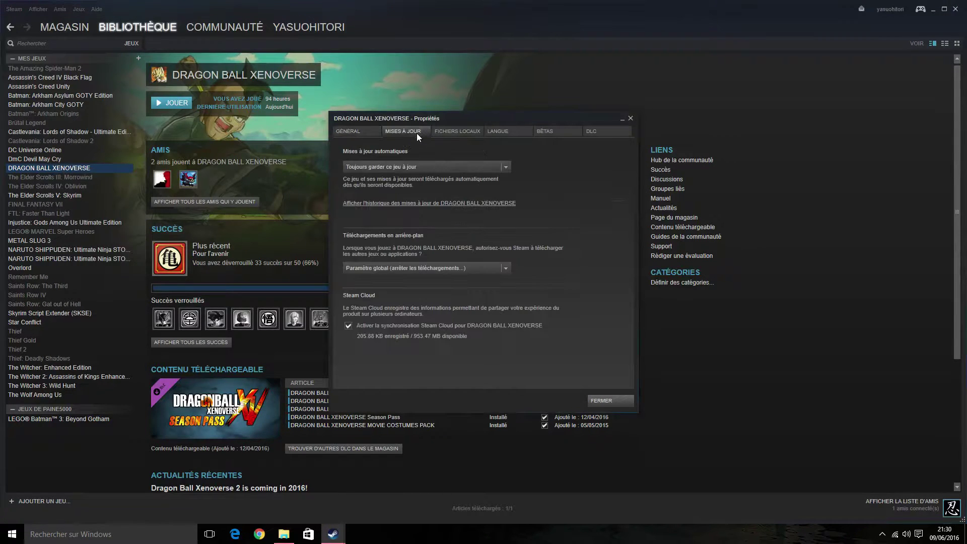
left_click(349, 326)
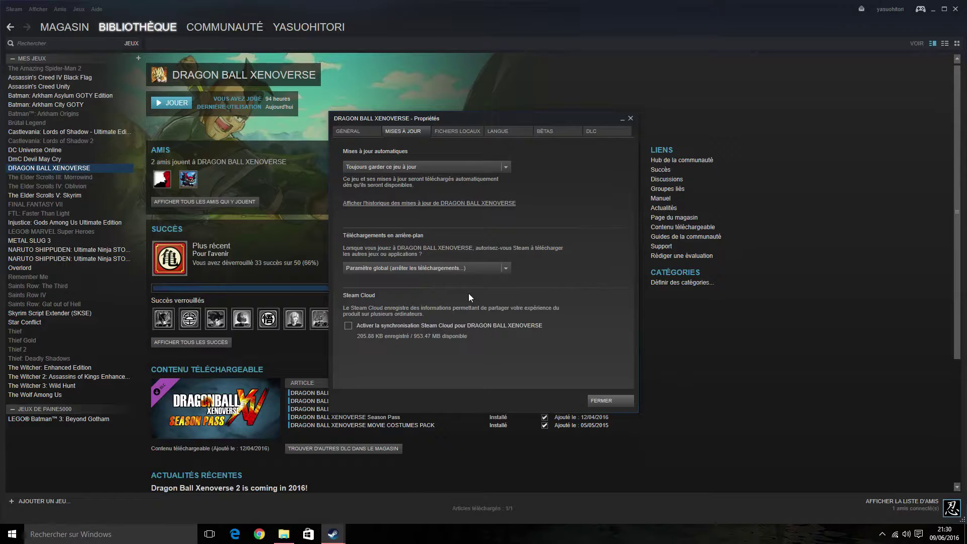
left_click(618, 401)
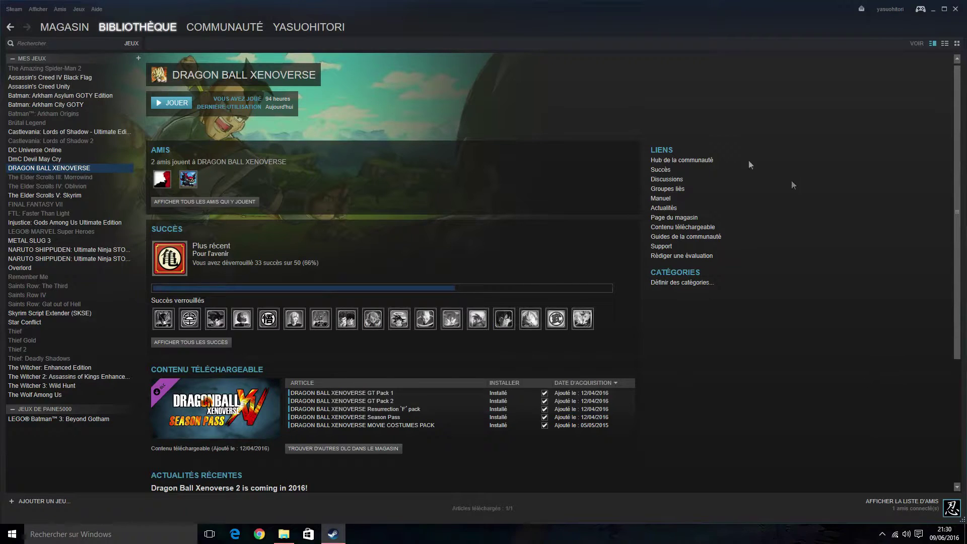
- Switch to File Explorer and open the remote folder of game 323470 inside the account's folder under Steam\userdata on drive E:
left_click(284, 535)
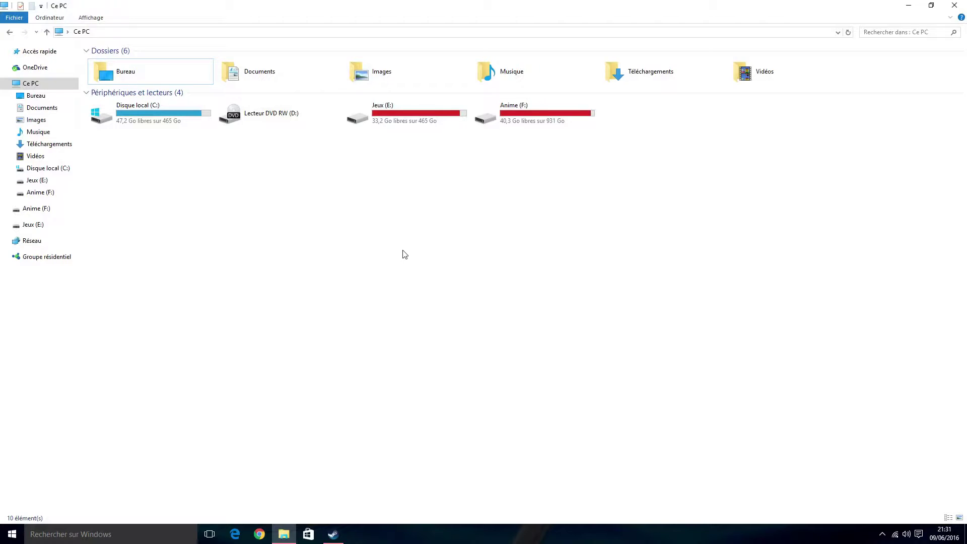
left_click(402, 121)
double_click(401, 117)
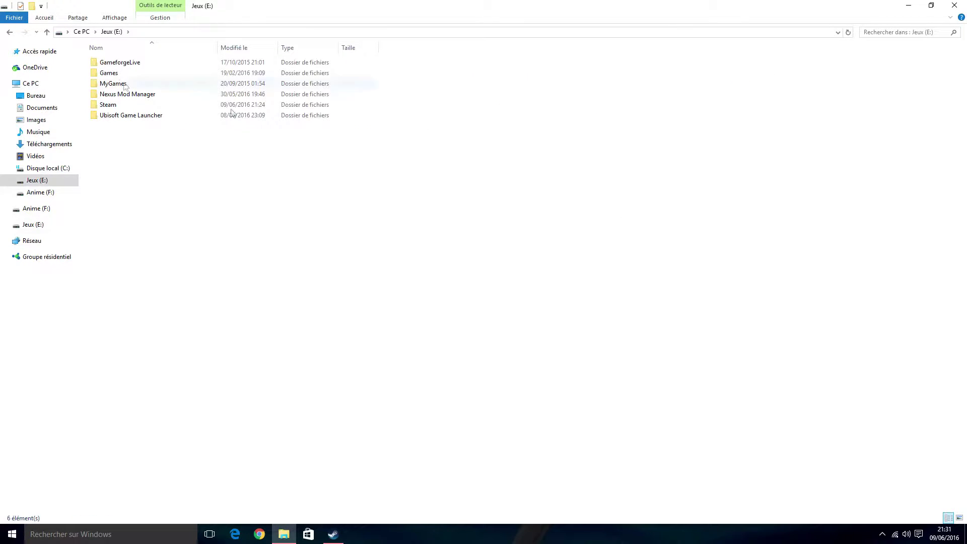
double_click(125, 104)
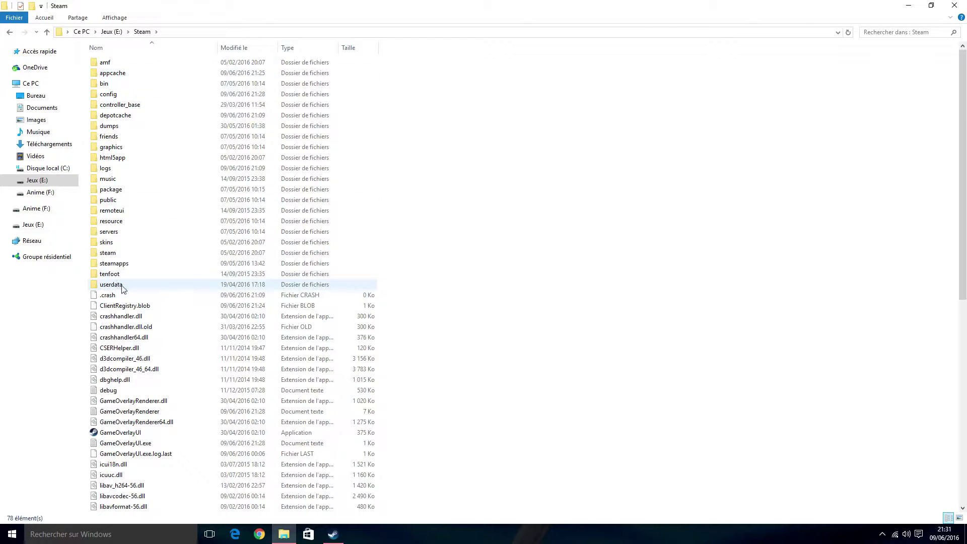
double_click(111, 285)
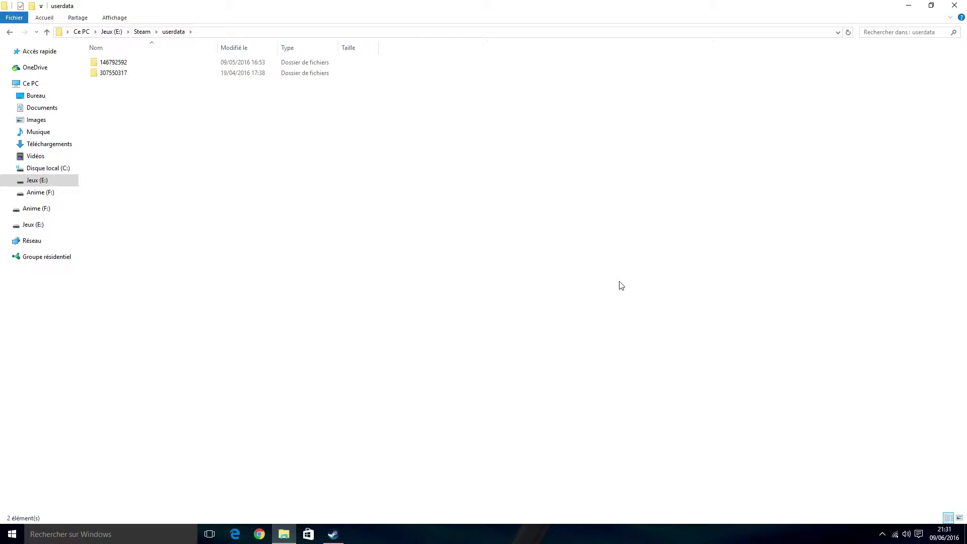
double_click(122, 64)
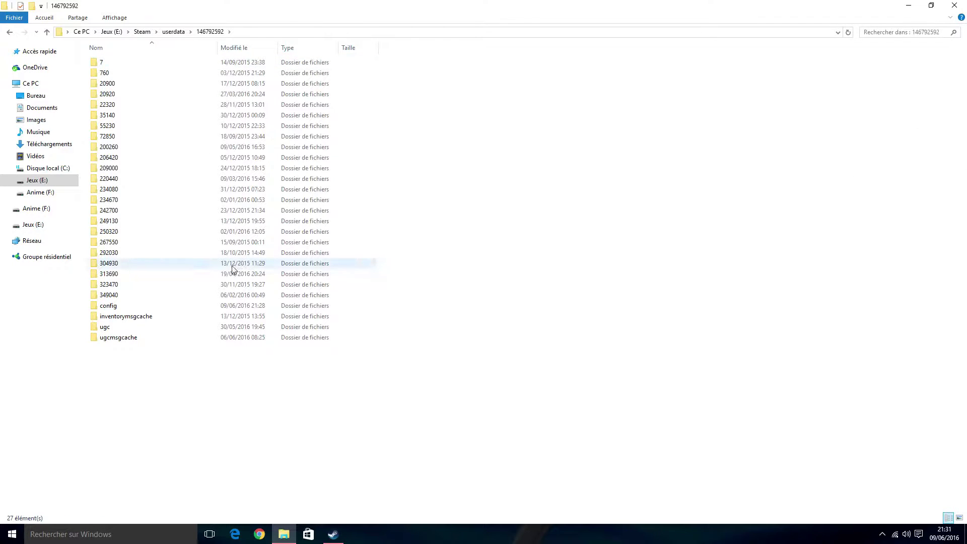
double_click(120, 287)
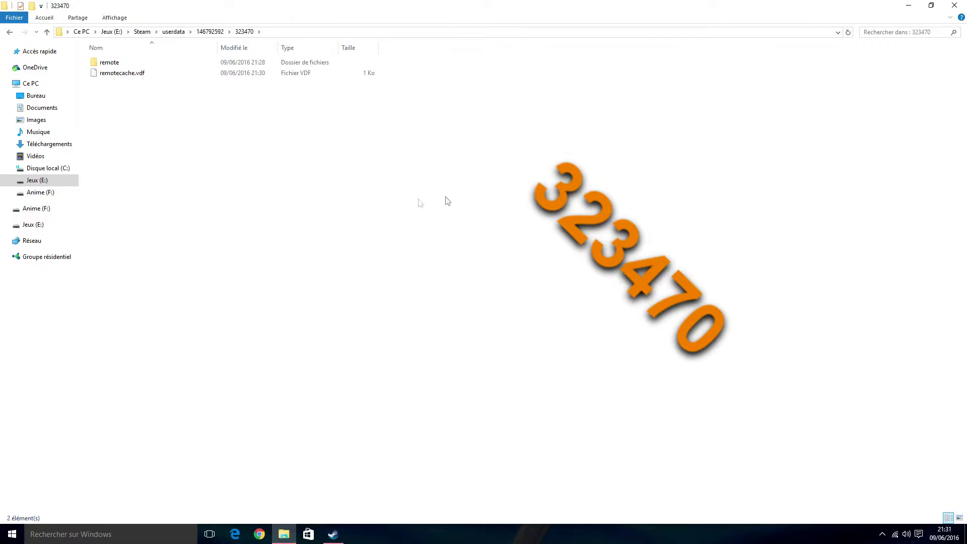
double_click(107, 64)
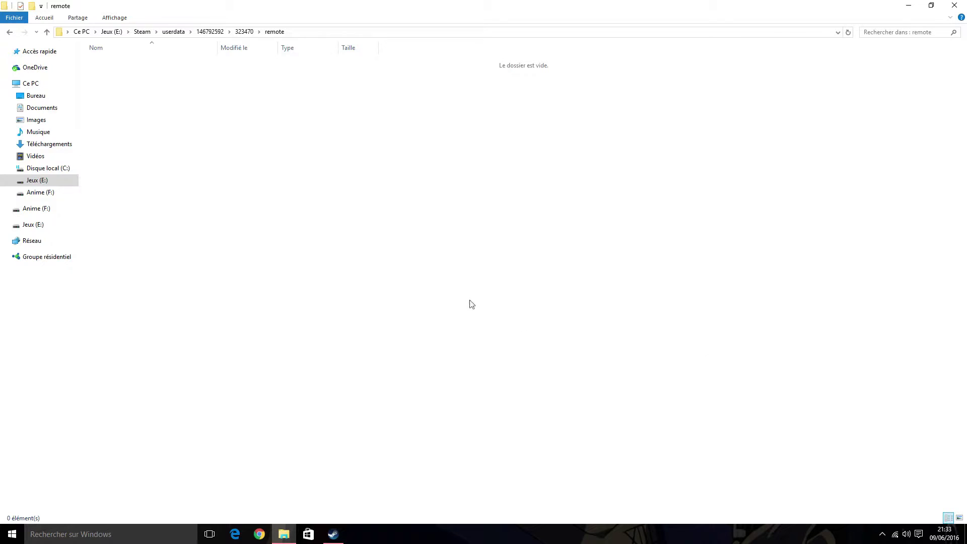
- Switch to Steam, verify the integrity of DRAGON BALL XENOVERSE's game cache, and close its properties when the validation finishes
left_click(334, 536)
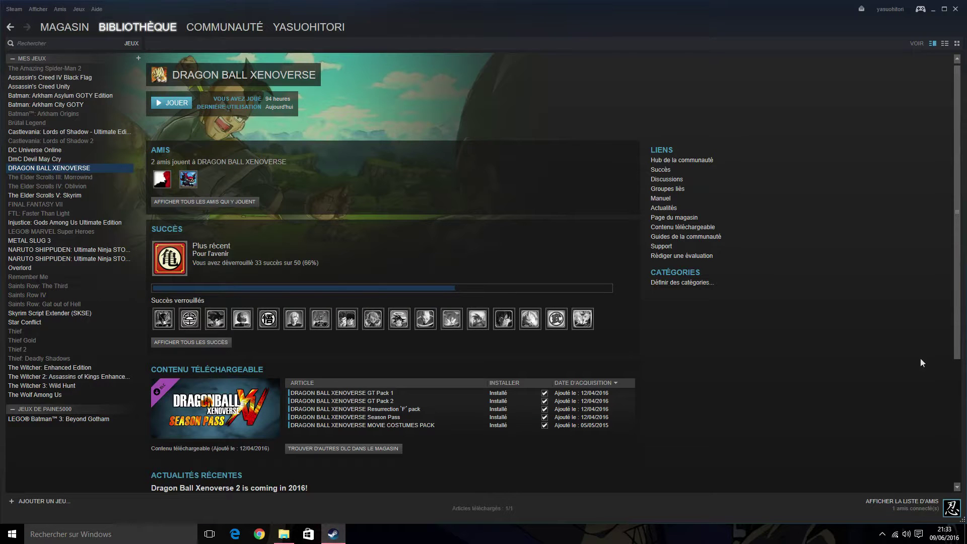
right_click(82, 167)
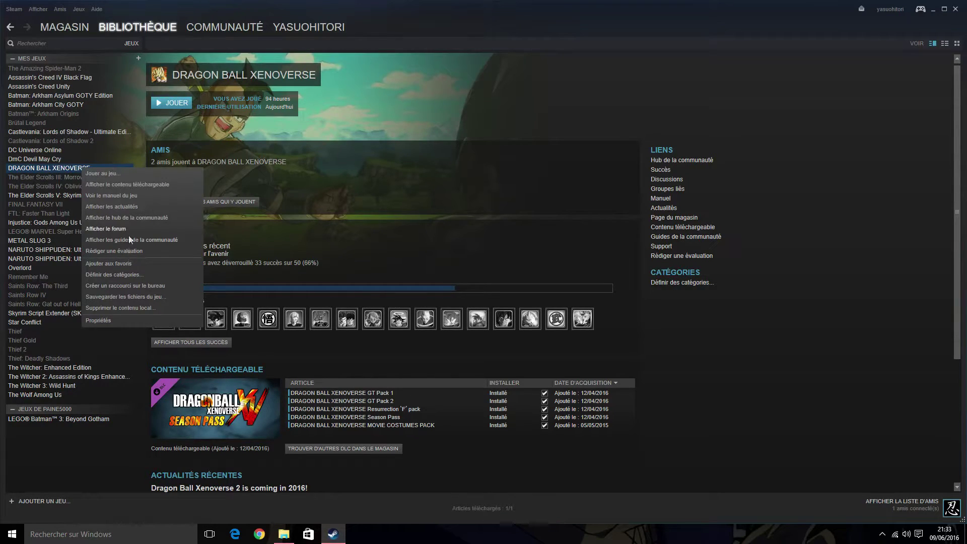
left_click(108, 318)
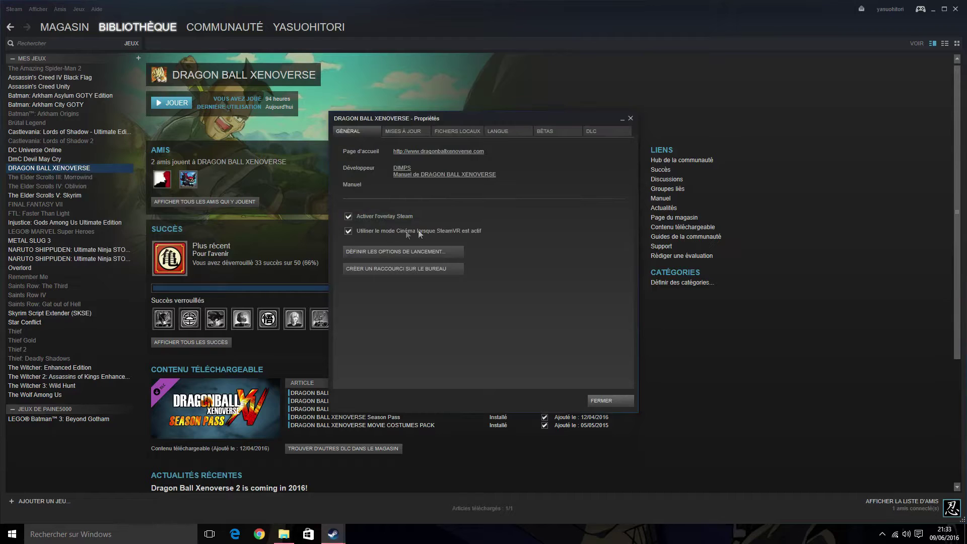
left_click(418, 129)
left_click(461, 133)
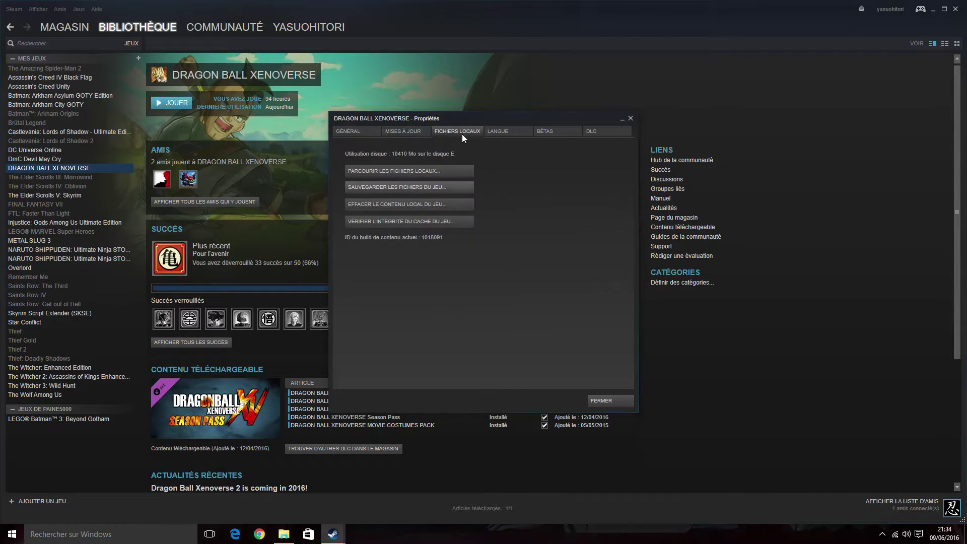
left_click(426, 222)
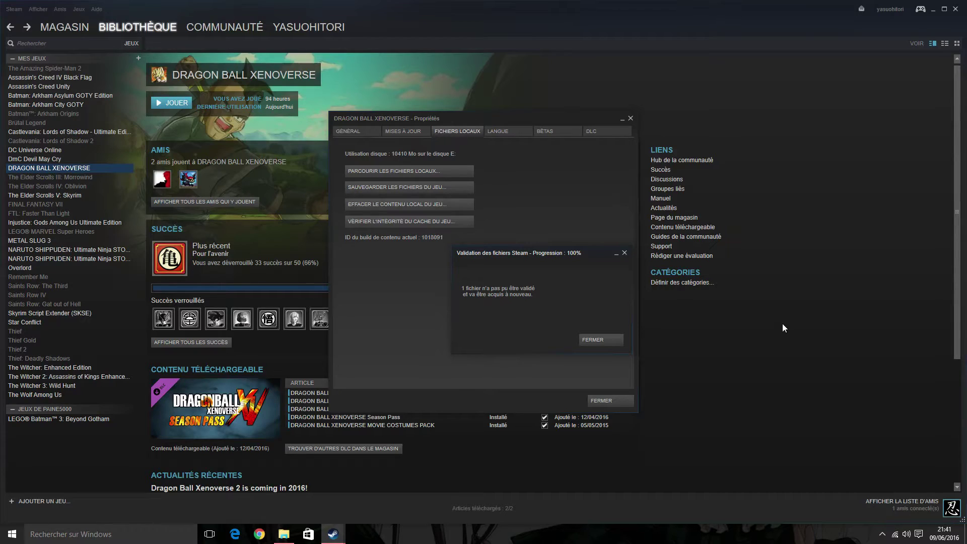
left_click(596, 340)
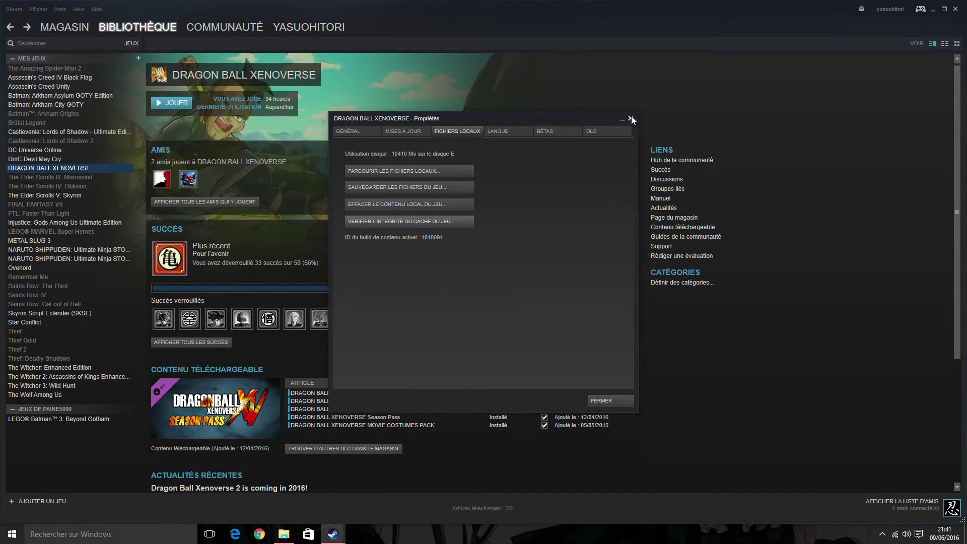
left_click(611, 402)
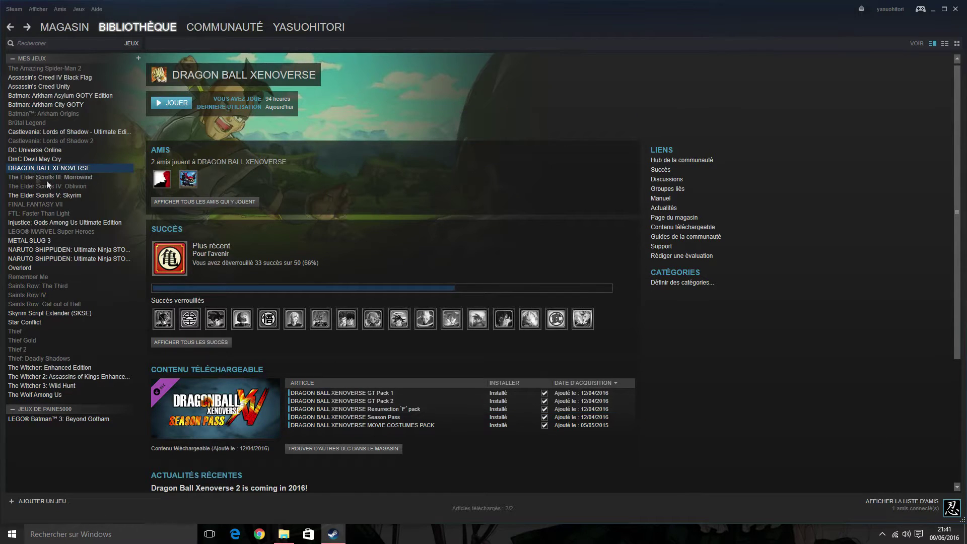
- Launch DRAGON BALL XENOVERSE, decline creating new save data, and agree to cancel saving
left_click(178, 103)
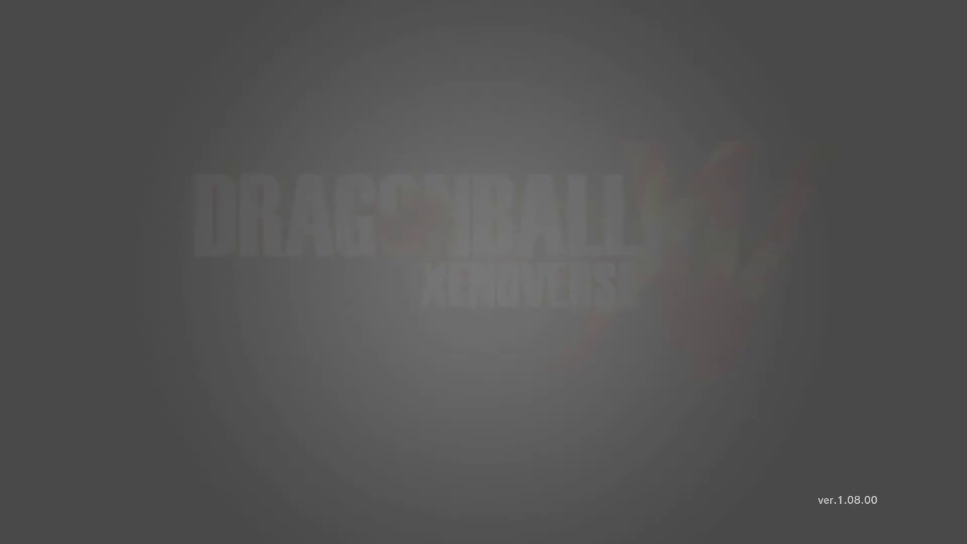
key("Return")
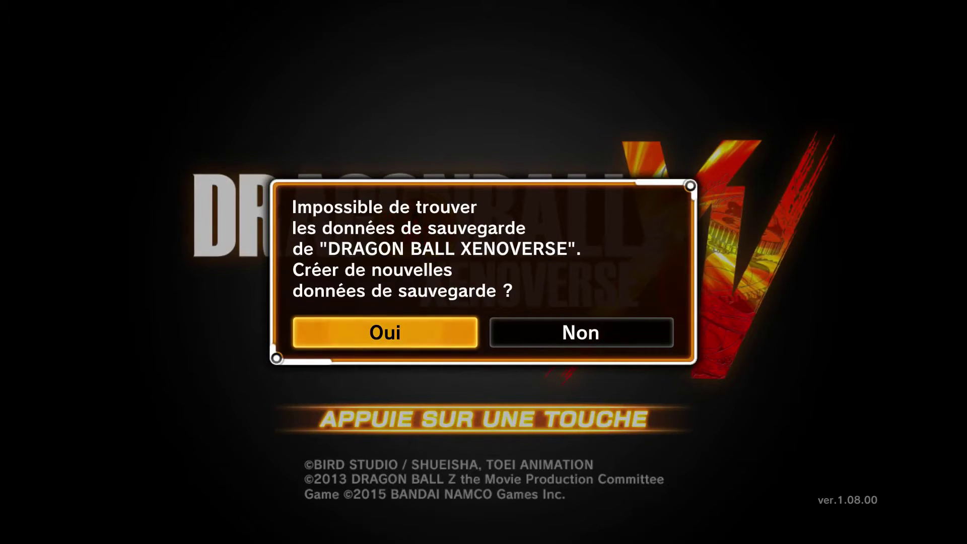
key("Right")
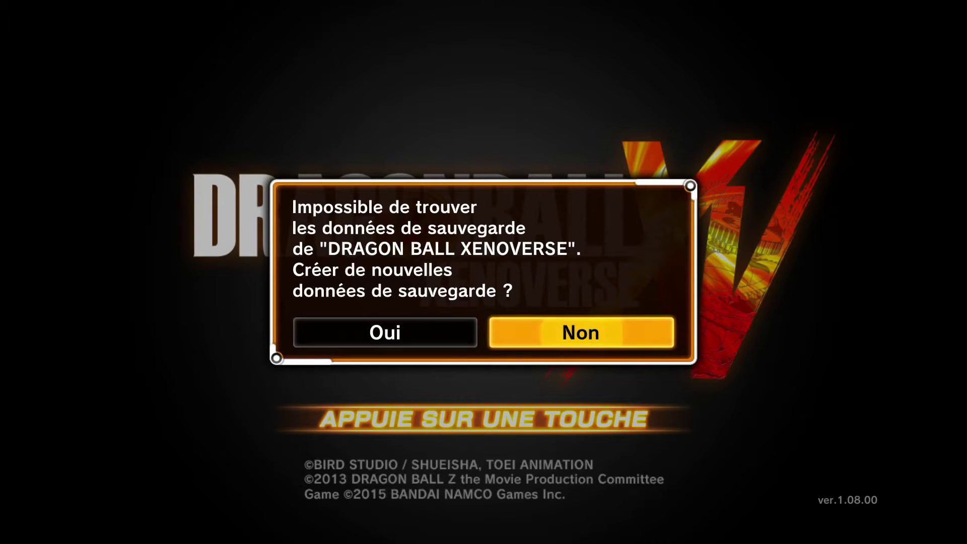
key("Return")
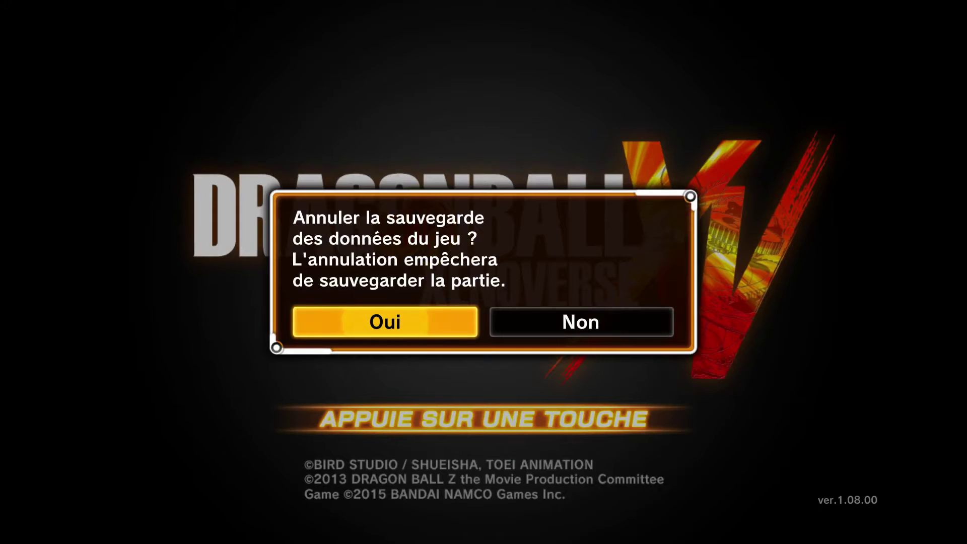
key("Return")
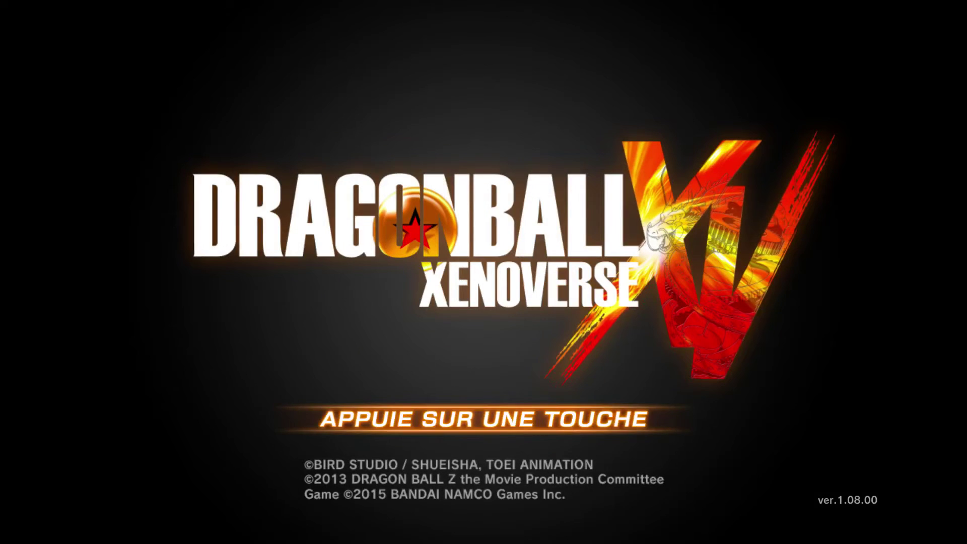
- Proceed past the title screen and quit the game without starting a new one
key("Return")
key("Down")
key("Up")
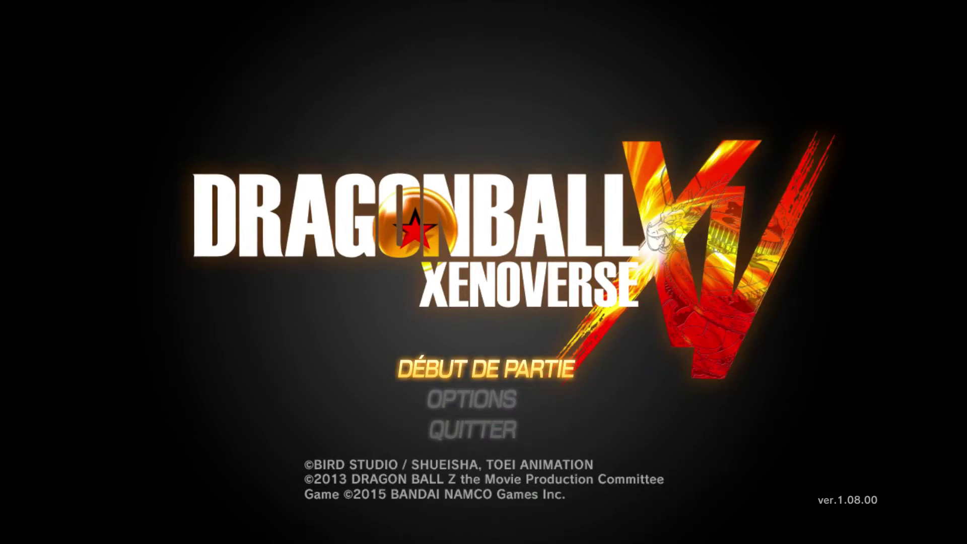
key("Down")
key("Down")
key("Up")
key("Up")
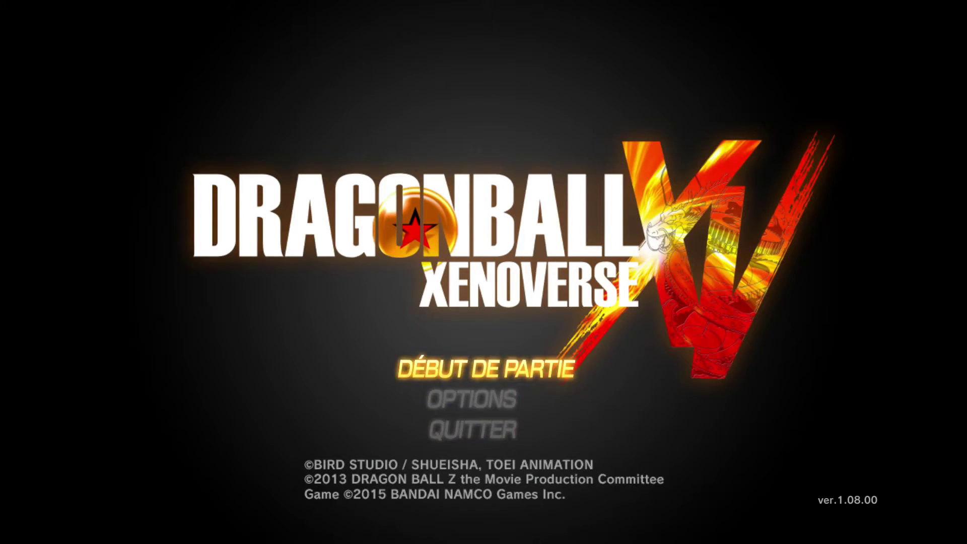
key("Down")
key("Down")
key("Return")
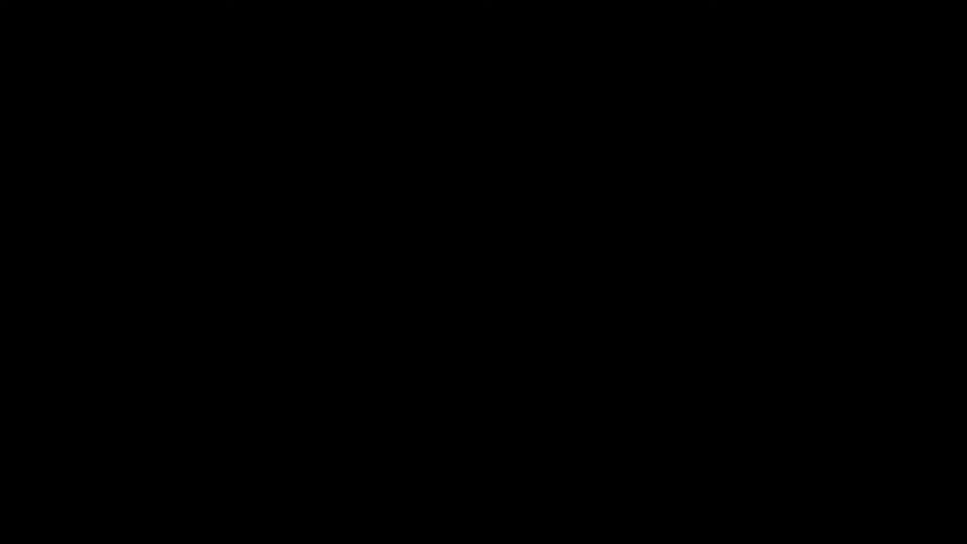